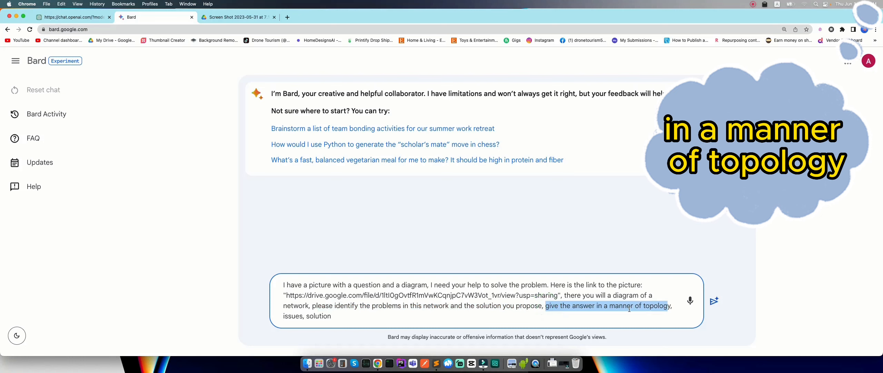
Submit the prepared prompt asking for the linked network diagram's topology, issues and solution.
left_click(298, 310)
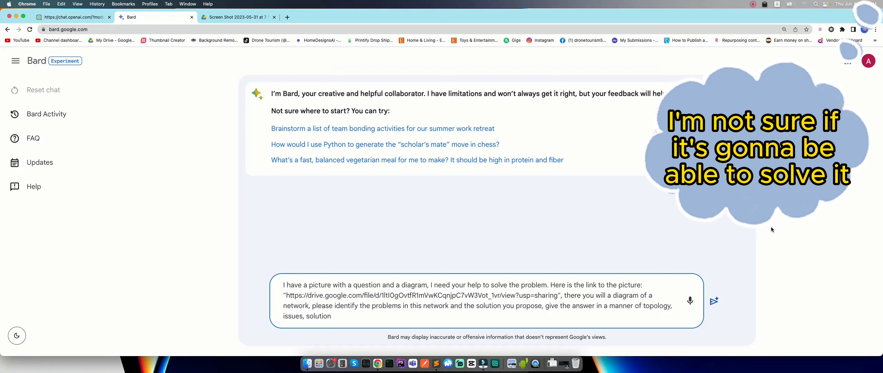
left_click(716, 302)
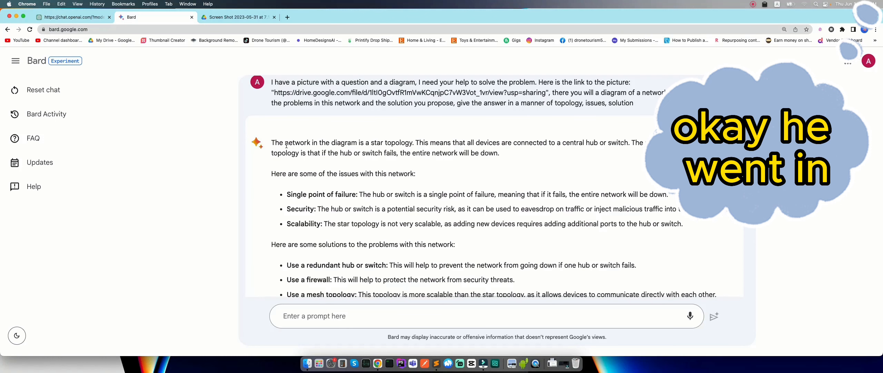
Read the opening of the answer about the network's topology type and its main problem.
left_click_drag(287, 143, 412, 144)
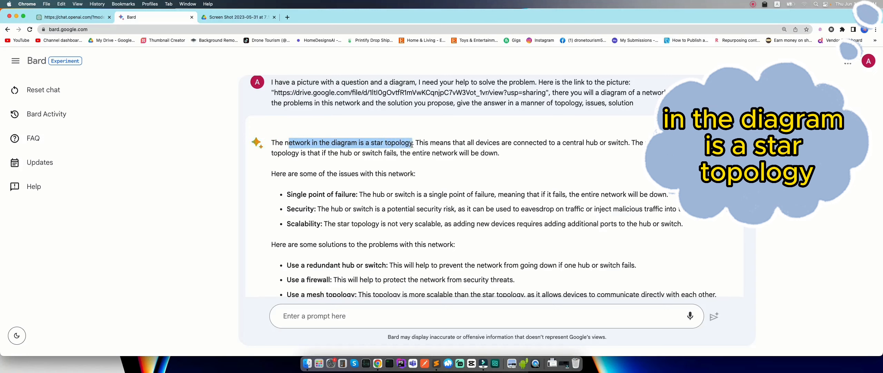
left_click(522, 142)
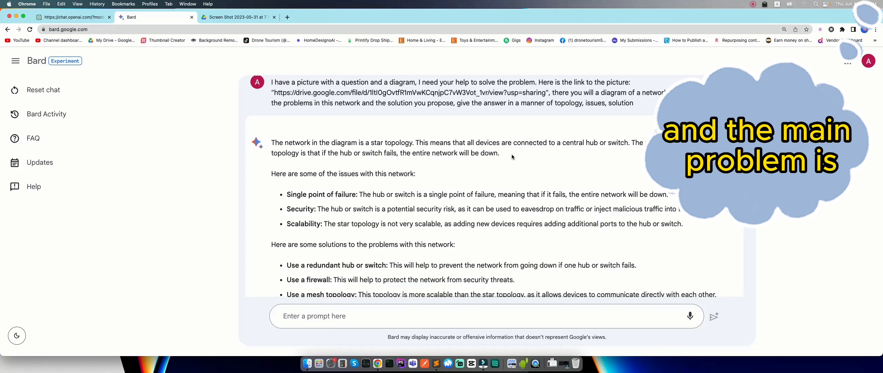
left_click_drag(322, 154, 545, 154)
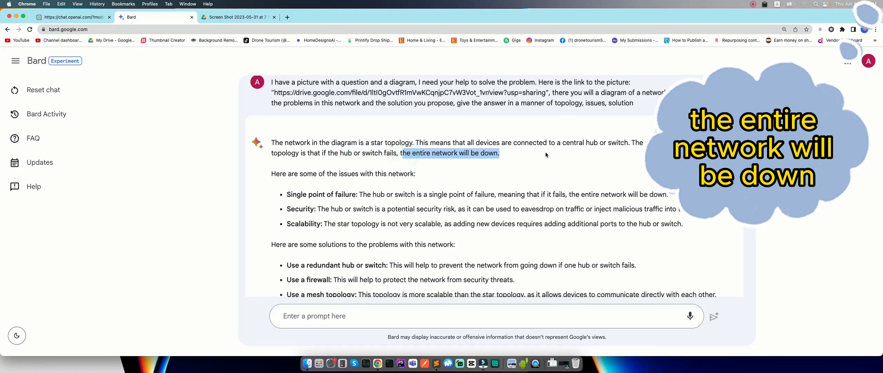
left_click(545, 154)
scroll(531, 165, "down", 1)
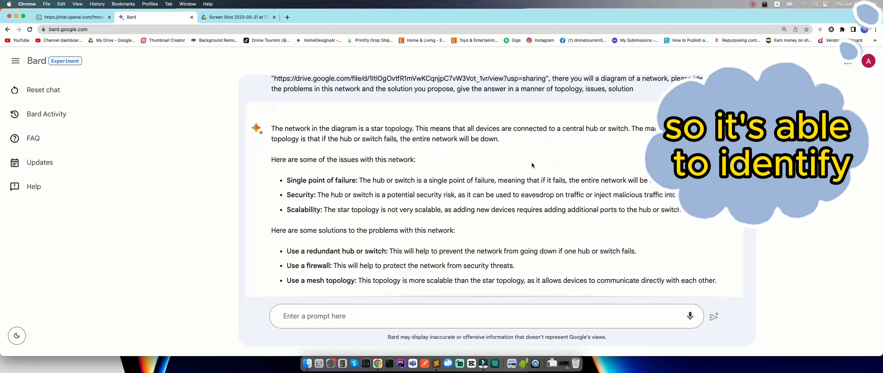
Check the university network diagram in the Google Drive screenshot and return to the Bard conversation.
left_click(241, 17)
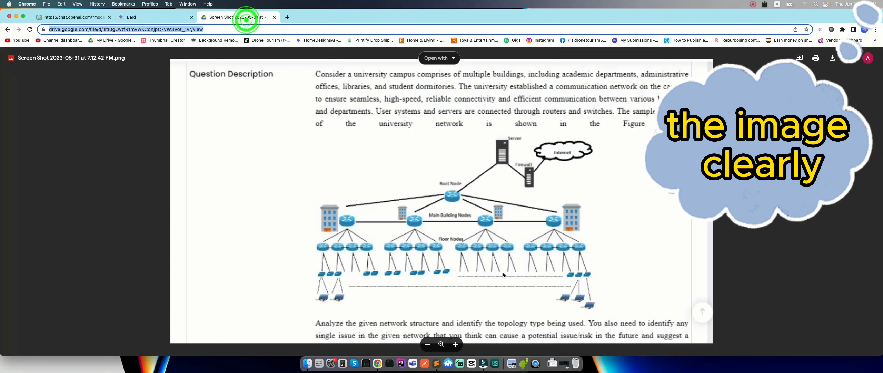
left_click(427, 187)
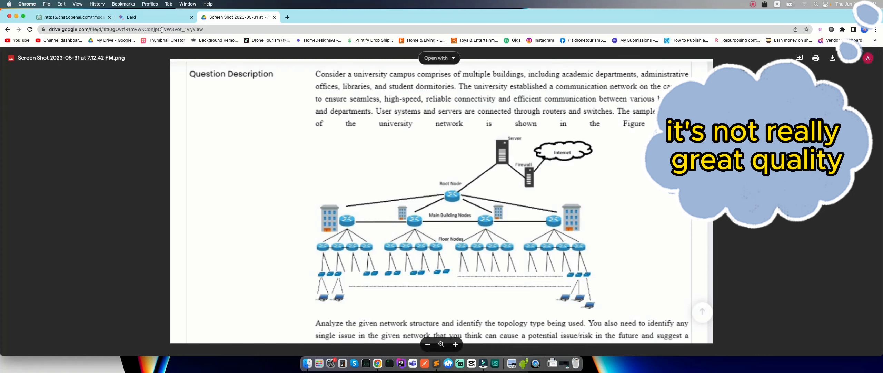
left_click(156, 17)
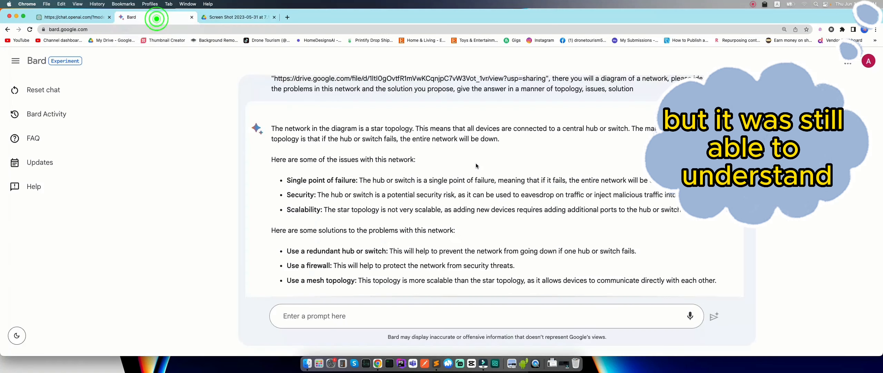
Read the network issues listed in the answer, from single point of failure to scalability.
scroll(529, 192, "down", 1)
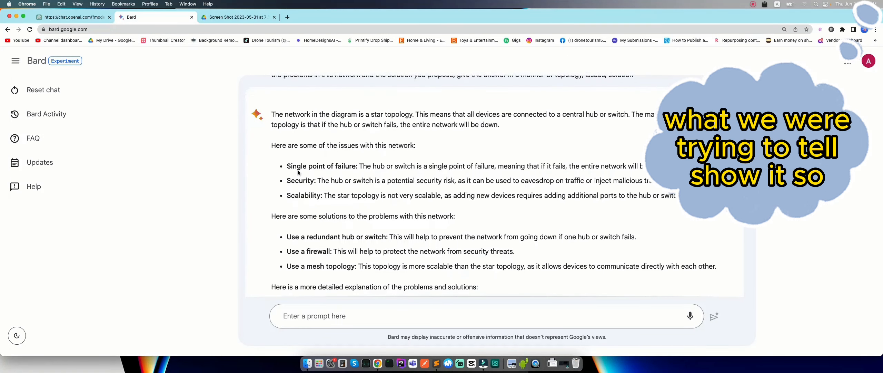
left_click_drag(287, 165, 355, 165)
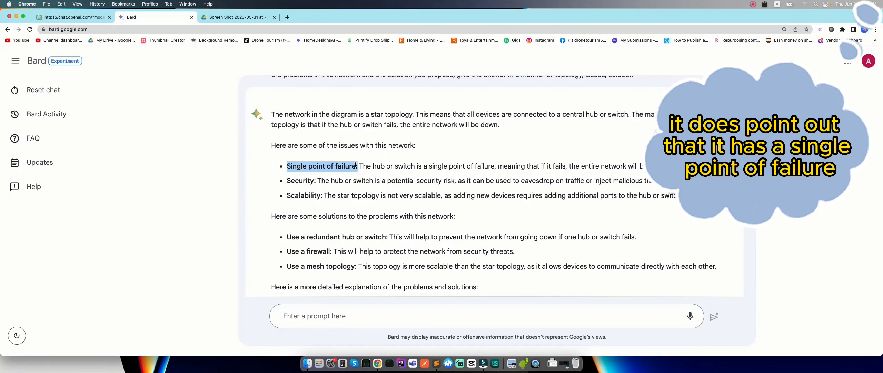
left_click_drag(288, 181, 324, 196)
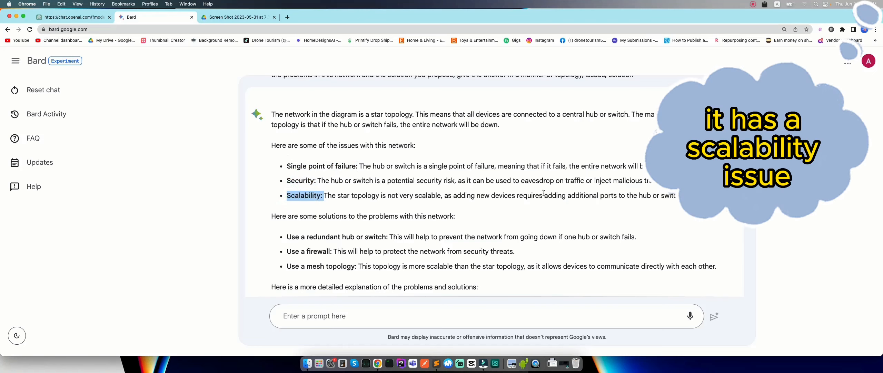
Read the proposed solutions for the network: redundant hub or switch, firewall and mesh topology.
scroll(548, 192, "down", 3)
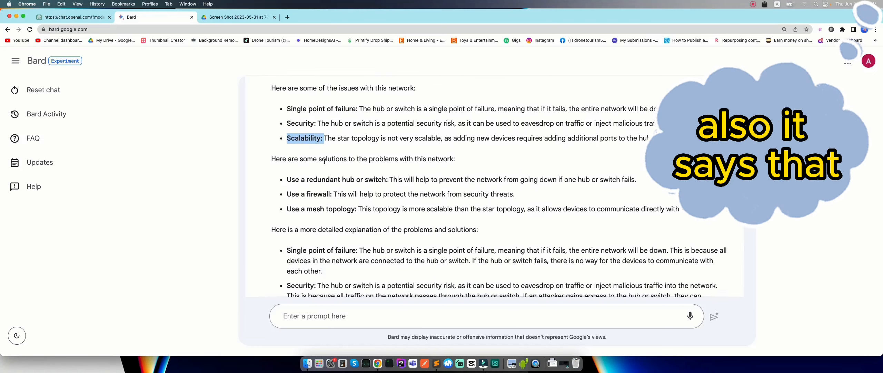
left_click_drag(320, 159, 444, 160)
scroll(501, 167, "down", 1)
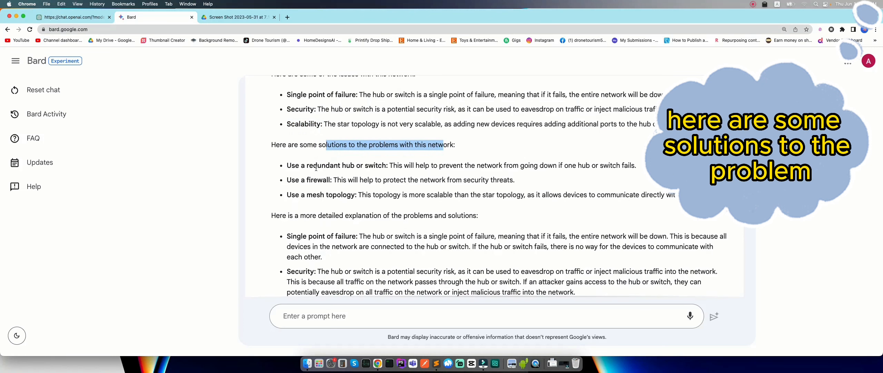
left_click_drag(316, 167, 368, 167)
left_click(296, 180)
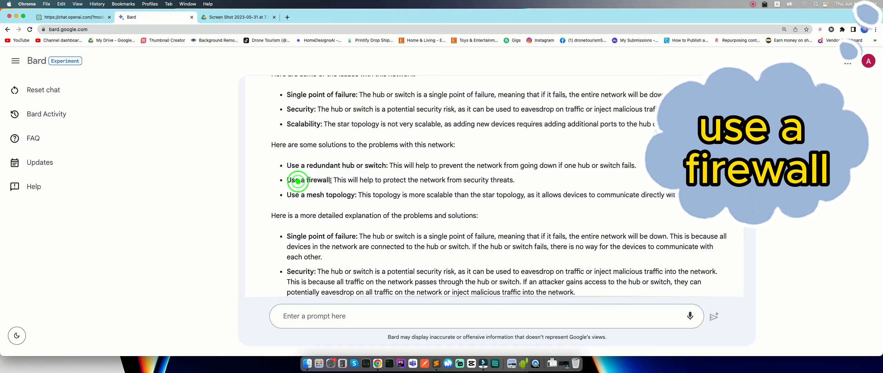
left_click_drag(306, 194, 352, 194)
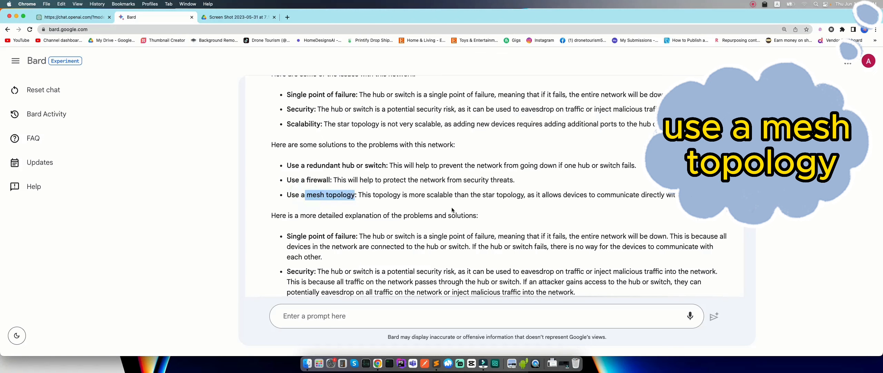
Skim the detailed explanation and compare it with the topology, issues, solution format requested in the original prompt.
scroll(476, 205, "down", 4)
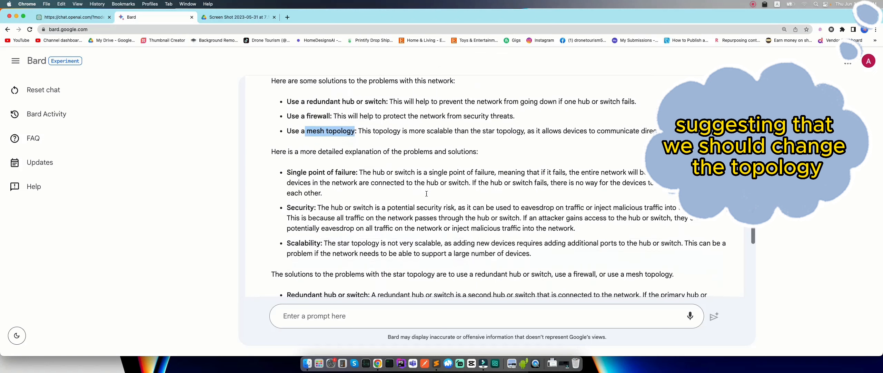
scroll(426, 193, "up", 4)
scroll(407, 177, "down", 10)
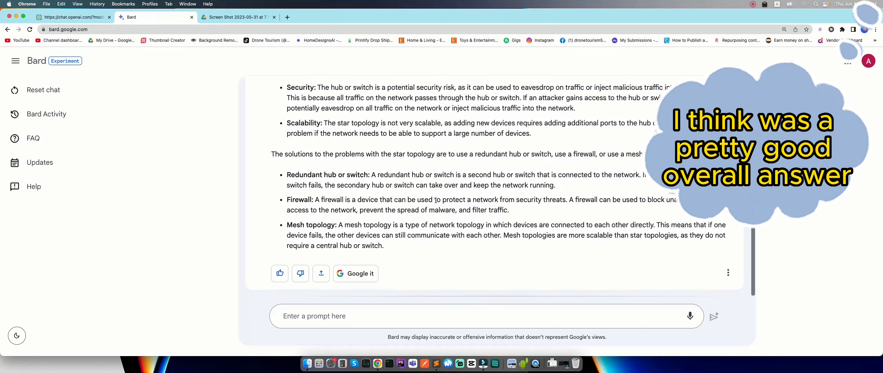
scroll(436, 201, "up", 6)
scroll(435, 200, "up", 11)
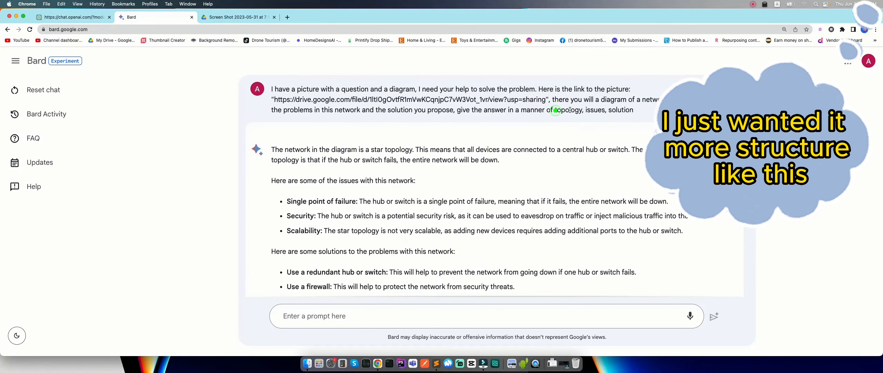
left_click_drag(554, 109, 637, 110)
Send the follow-up prompt "give me a diagram of a mesh topology".
scroll(525, 245, "down", 10)
left_click(389, 318)
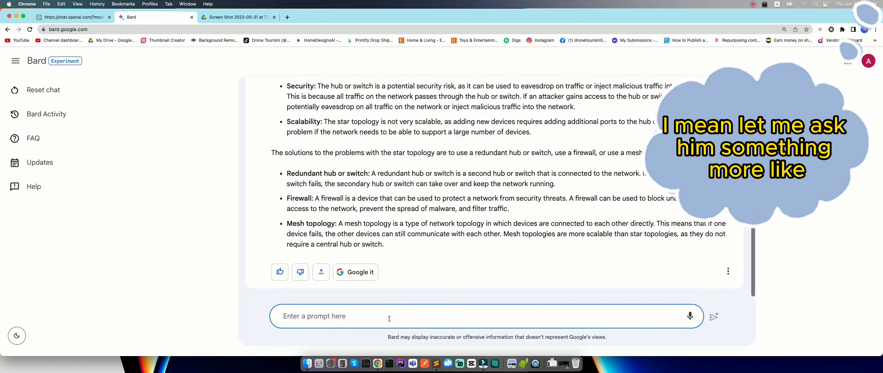
type("give me")
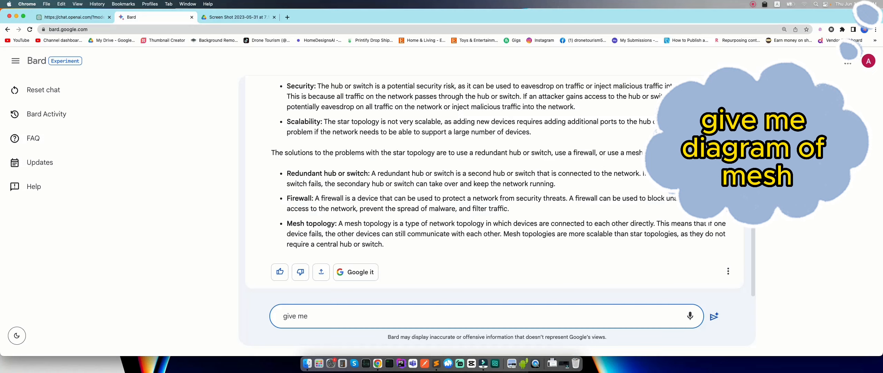
type(" a diagram of a kes")
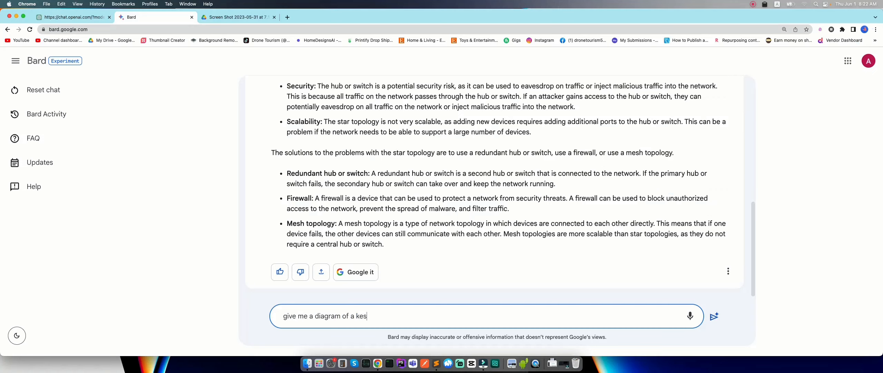
key("BackSpace")
key("BackSpace")
key("BackSpace")
type("mesh")
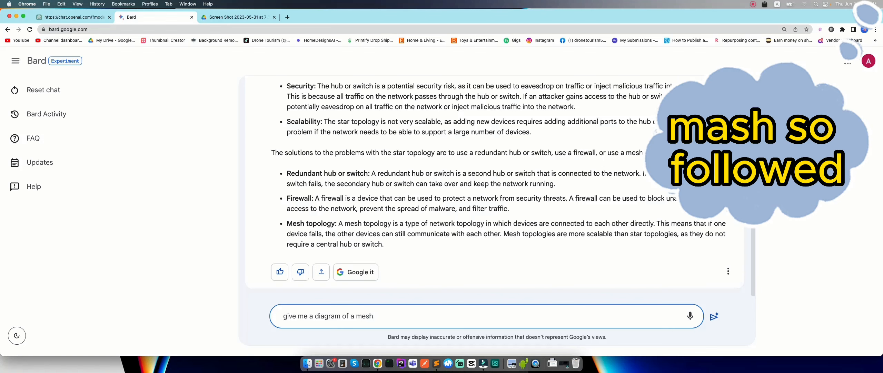
type(" topology")
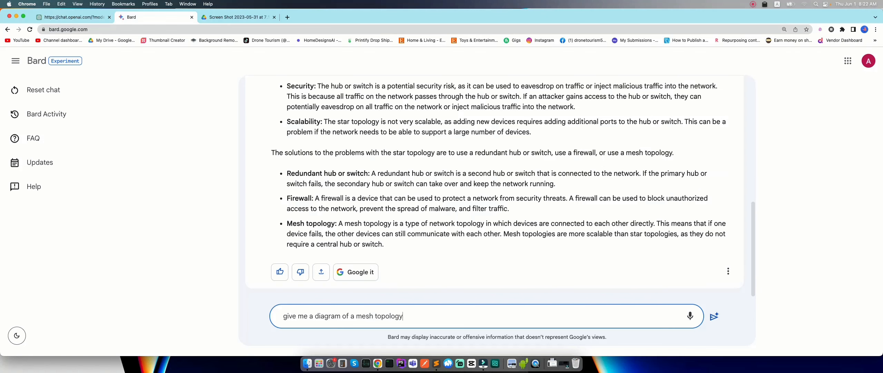
key("Return")
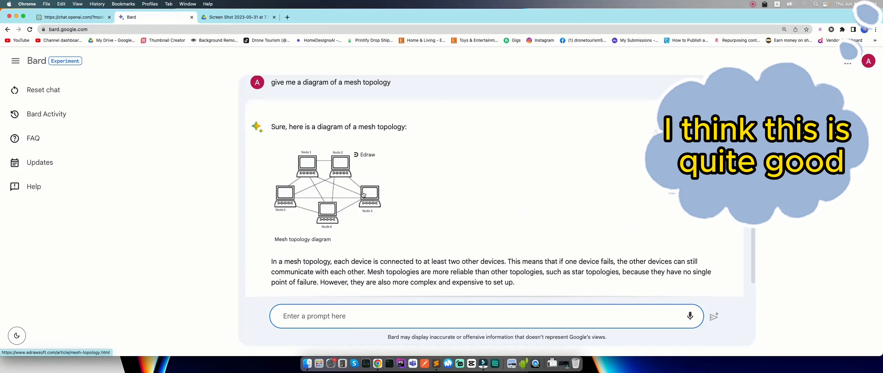
Review the mesh topology diagram alongside the earlier answer and the original picture in Google Drive.
scroll(510, 218, "up", 3)
scroll(510, 218, "up", 10)
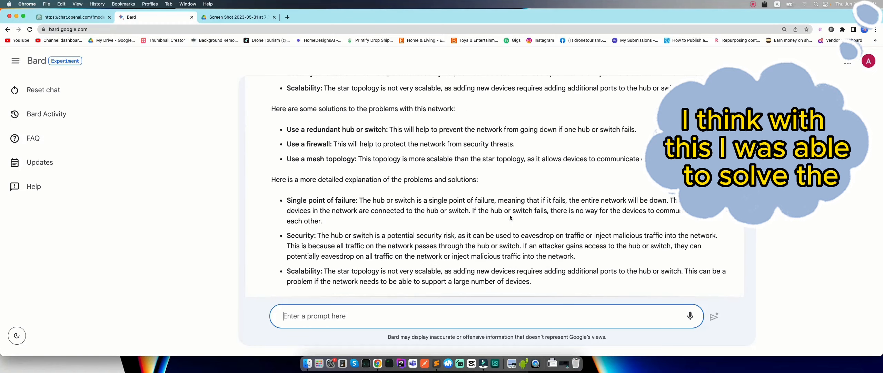
scroll(510, 216, "down", 10)
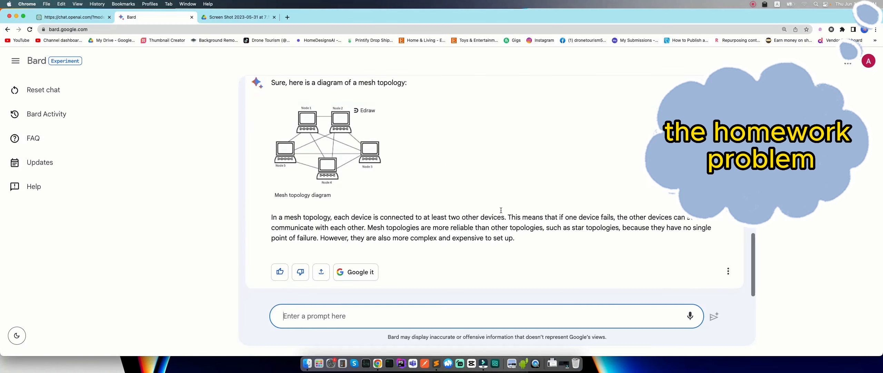
left_click(254, 19)
left_click(169, 21)
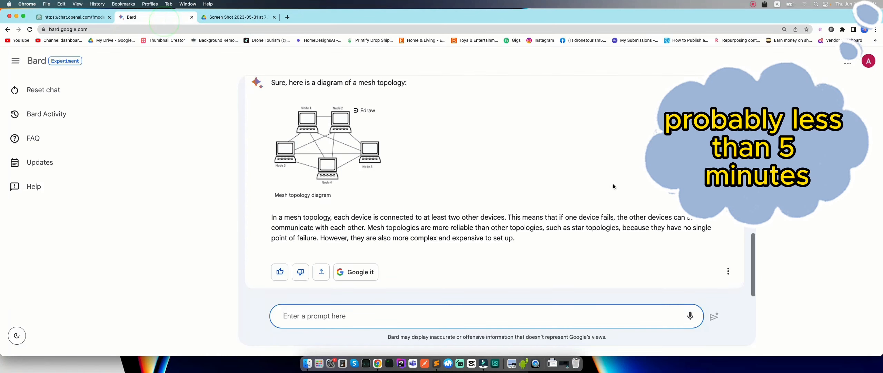
scroll(498, 218, "up", 10)
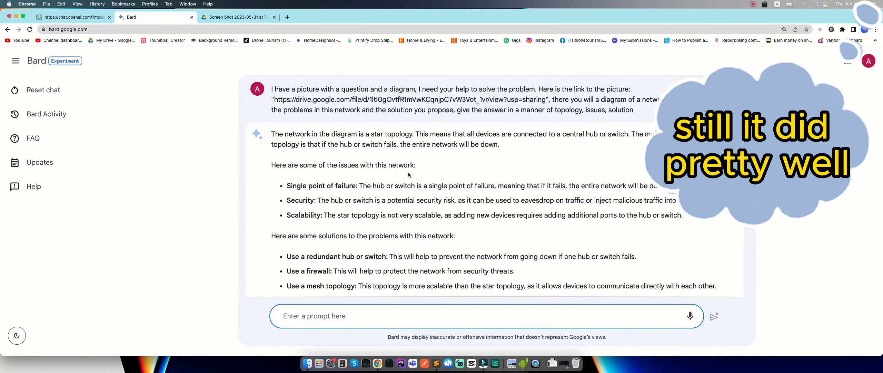
Switch to ChatGPT and examine the plugins enabled for GPT-4, including the WebPilot description.
left_click(96, 21)
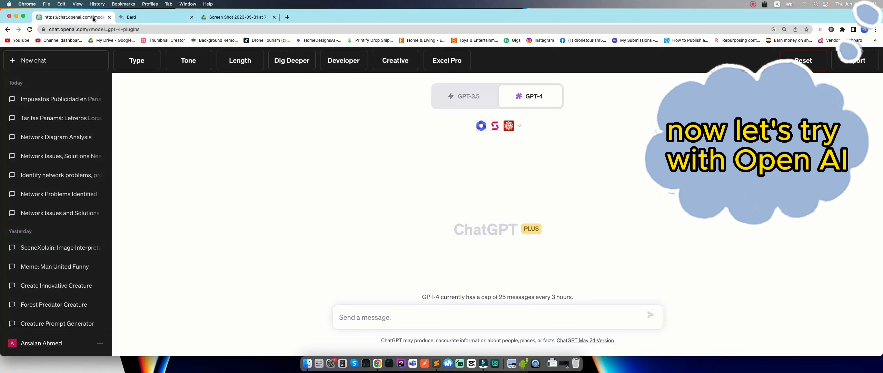
left_click(460, 314)
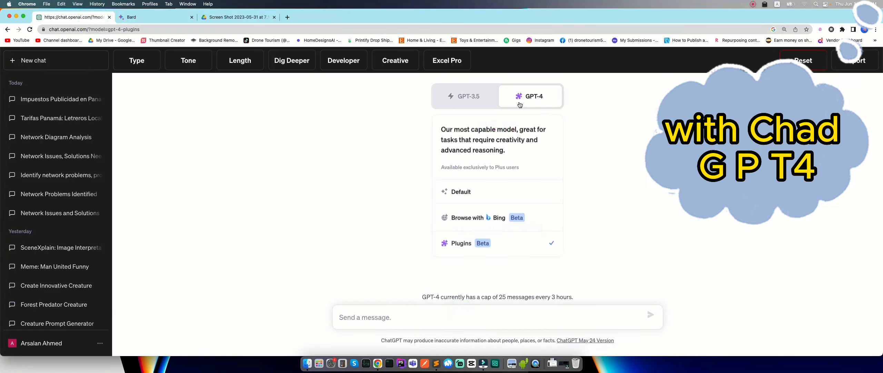
left_click(517, 125)
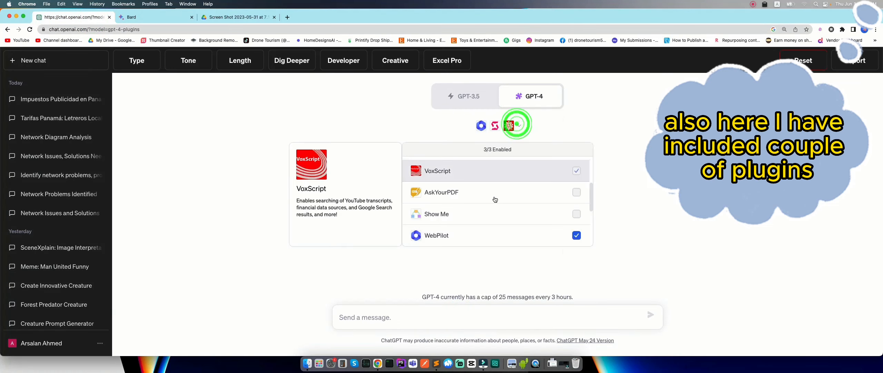
scroll(552, 214, "down", 3)
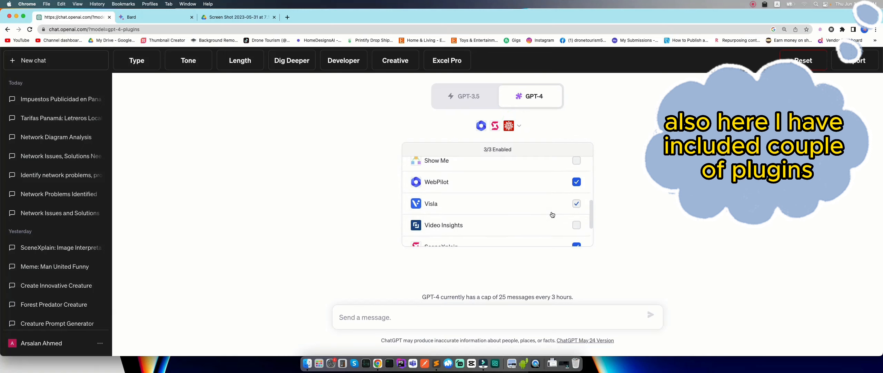
left_click(552, 214)
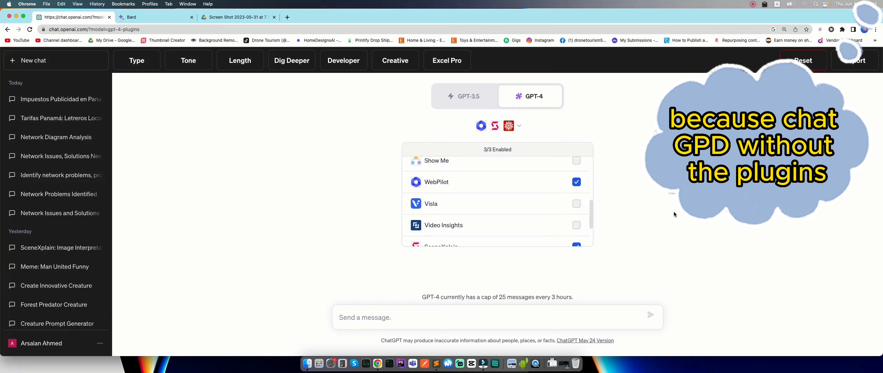
mouse_move(435, 187)
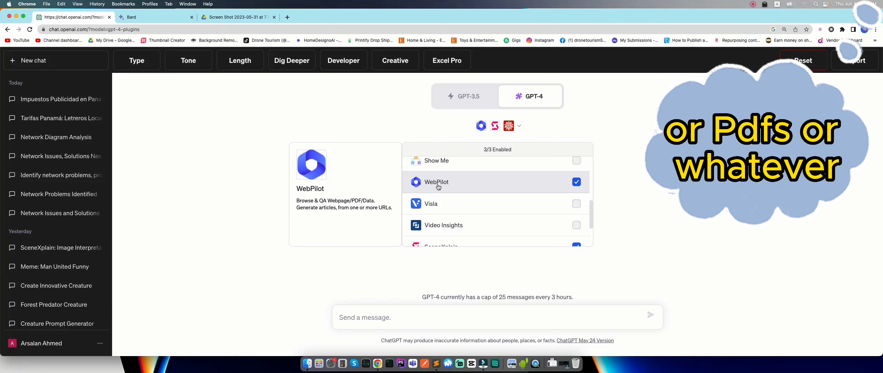
Look over the remaining enabled plugins, SceneXplain and Wolfram, including the Wolfram description, and return to the empty message.
scroll(449, 196, "down", 2)
mouse_move(455, 205)
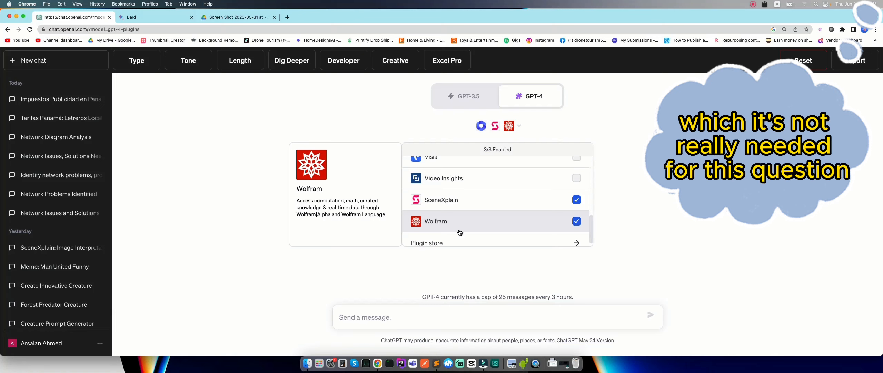
left_click(425, 319)
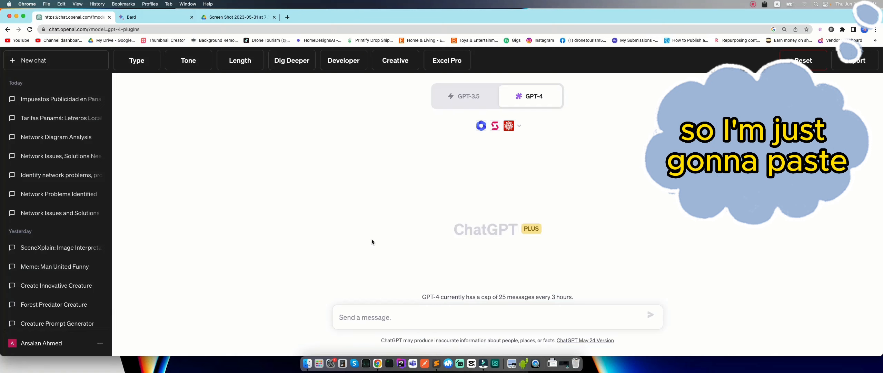
Insert the earlier copied prompt with the Google Drive picture link, asking for topology, issues, solution, into the new message.
key("super+v")
key("super+a")
key("BackSpace")
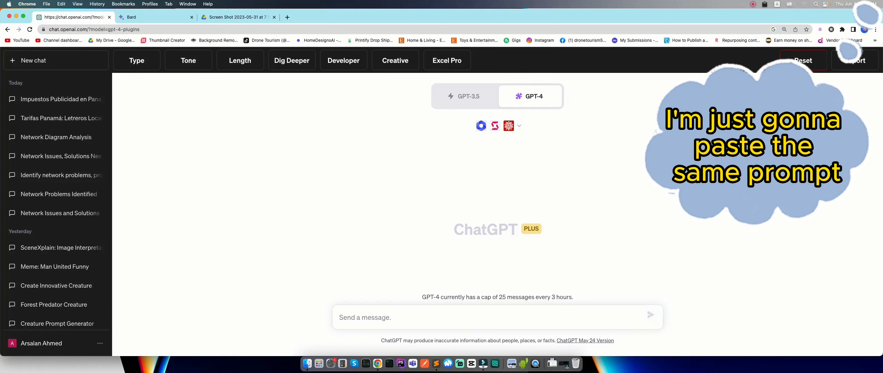
key("super+shift+v")
key("Down")
key("Right")
key("Down")
key("Return")
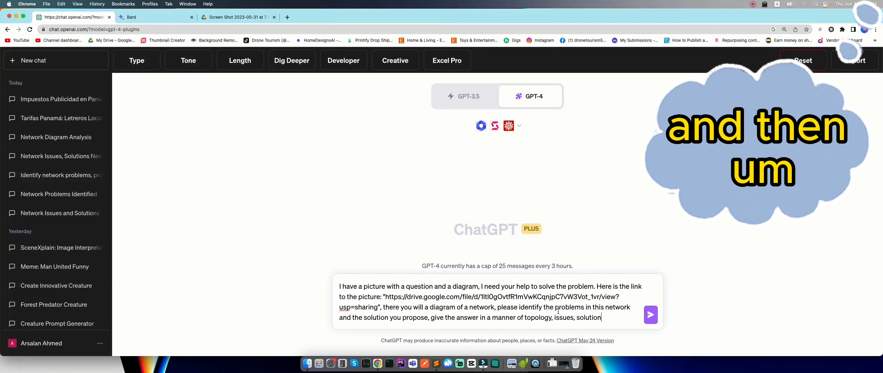
Replace the comma after the picture link with "Use scene explain to figure out what the image is about.", capitalize "There" and send the prompt.
left_click(381, 307)
type(",")
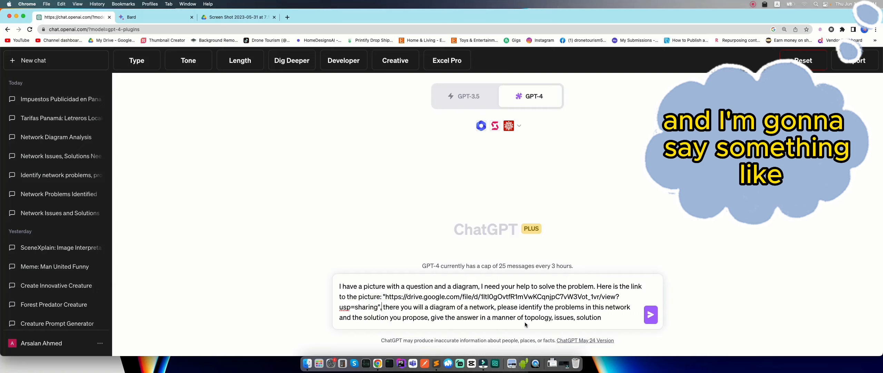
key("BackSpace")
key("BackSpace")
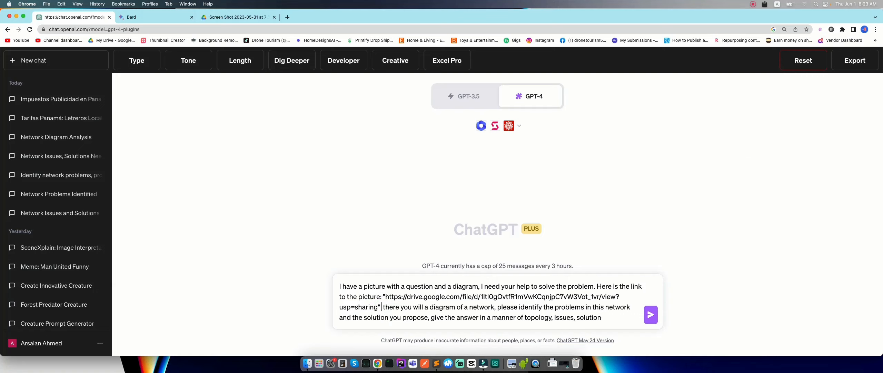
type("Use ")
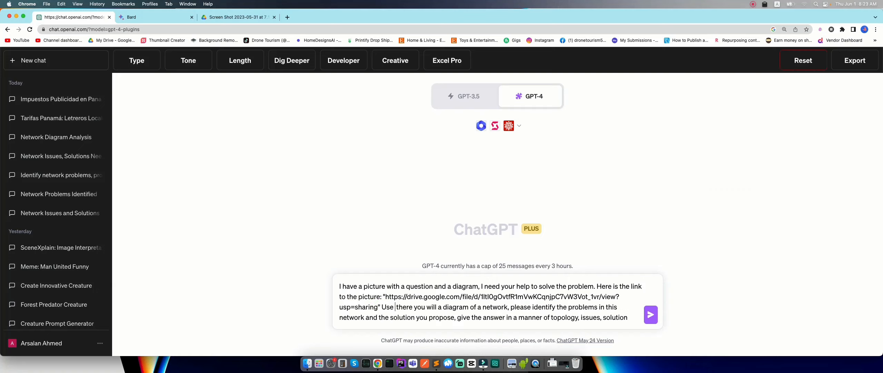
type("scen")
type("e ")
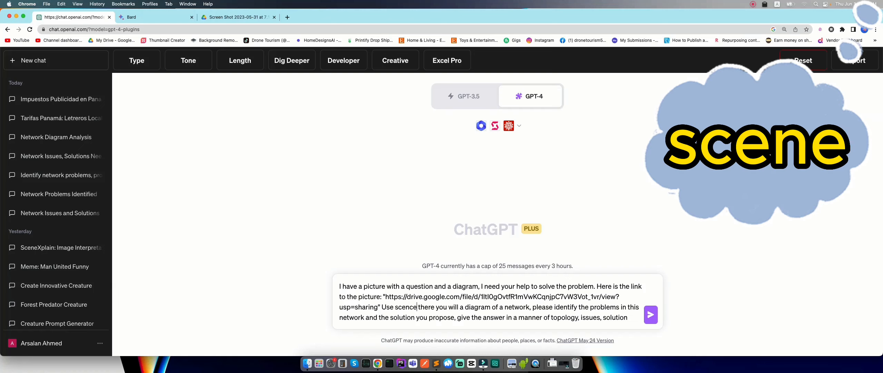
type("expla")
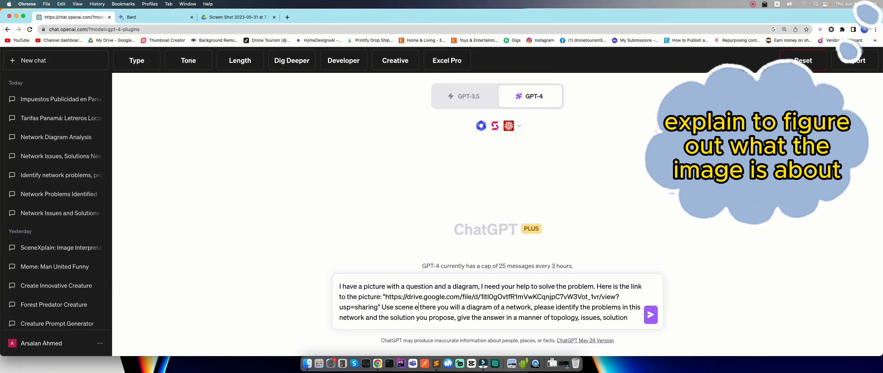
type("in to ")
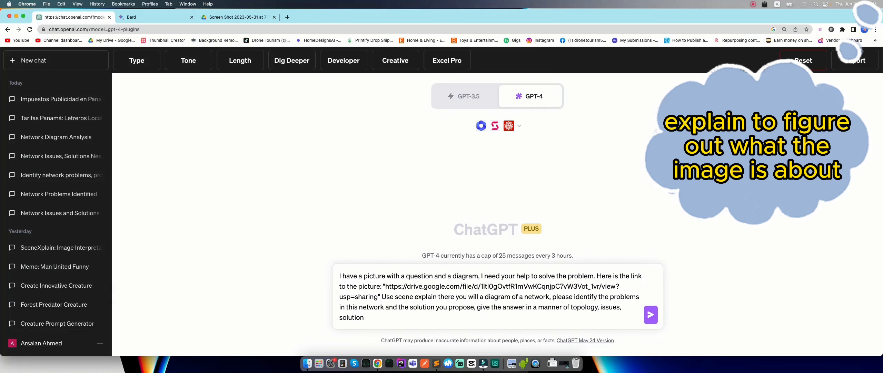
type("figure out what t")
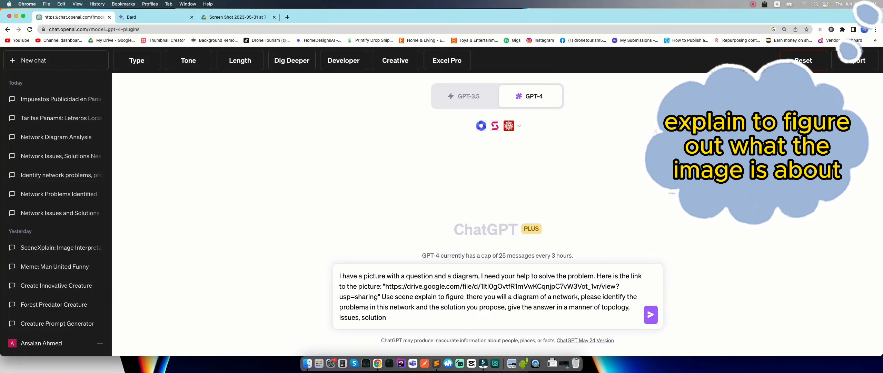
type("he image is abo")
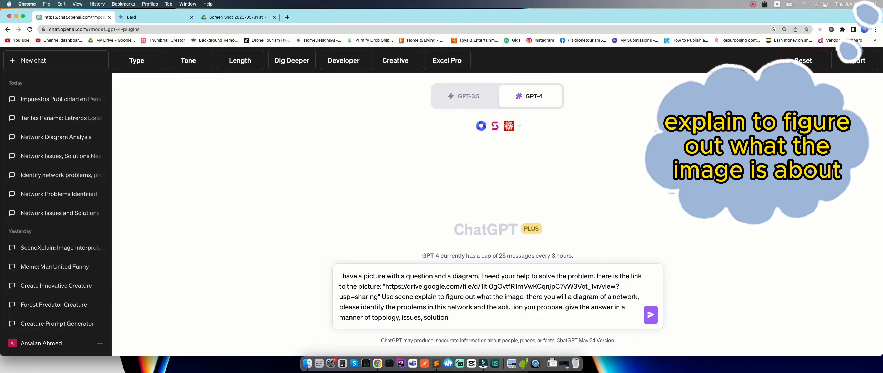
type("ut. ")
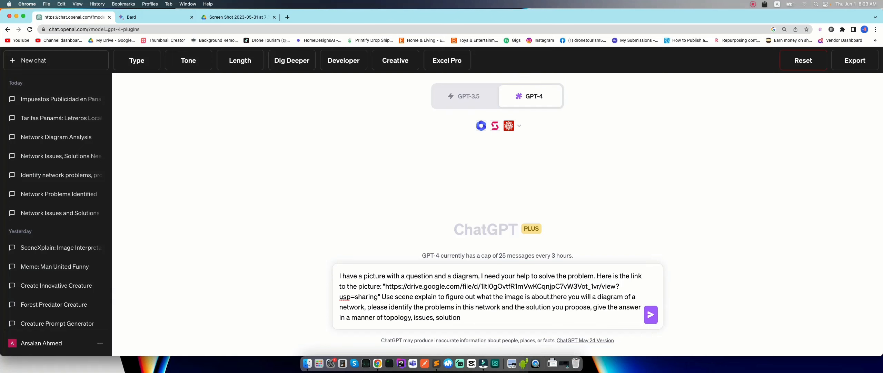
type("T")
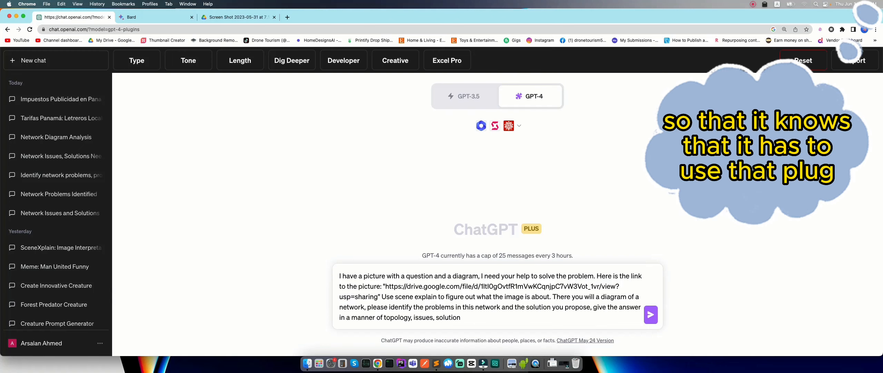
left_click(655, 317)
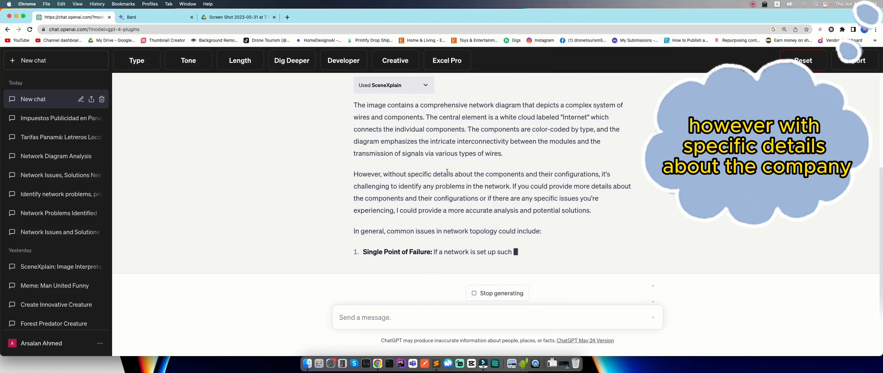
Read the answer's caveat about component details and its list of common network topology issues with their solutions.
left_click_drag(503, 173, 583, 173)
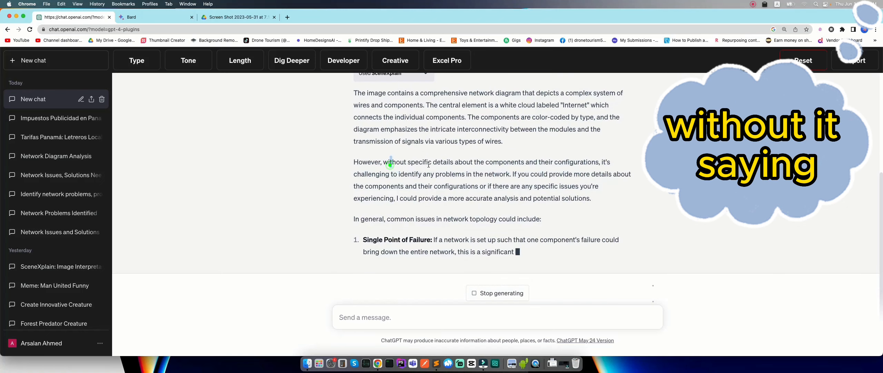
left_click_drag(432, 162, 390, 162)
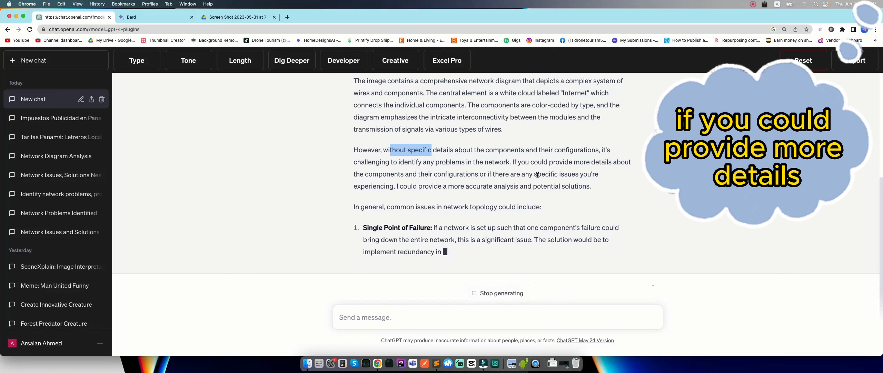
left_click_drag(600, 163, 537, 162)
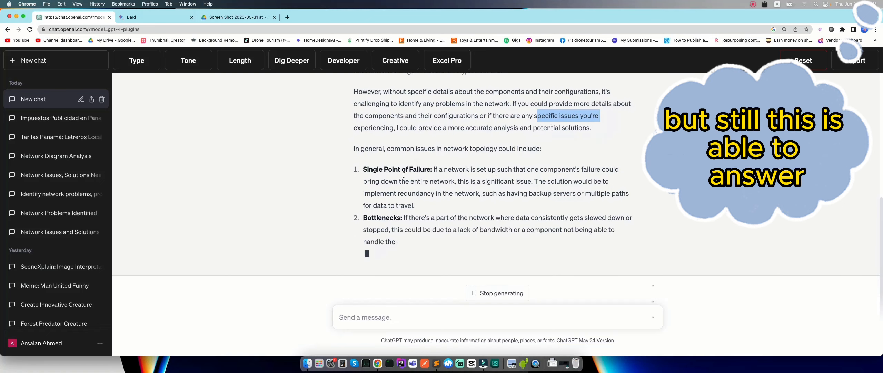
left_click_drag(379, 146, 549, 152)
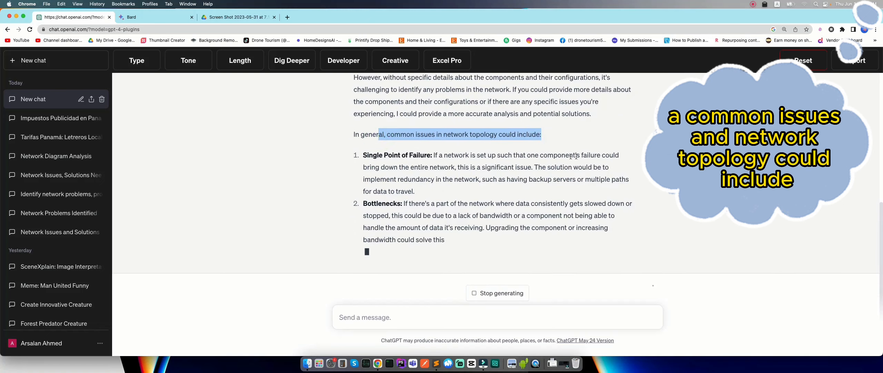
left_click_drag(374, 143, 427, 143)
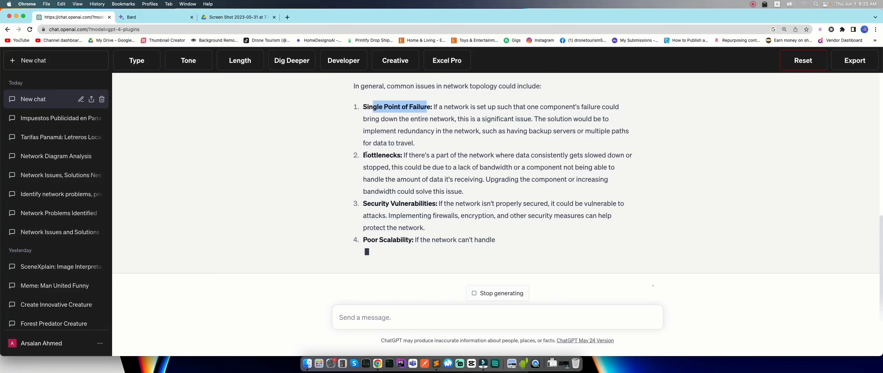
left_click_drag(367, 155, 411, 155)
left_click_drag(374, 192, 456, 191)
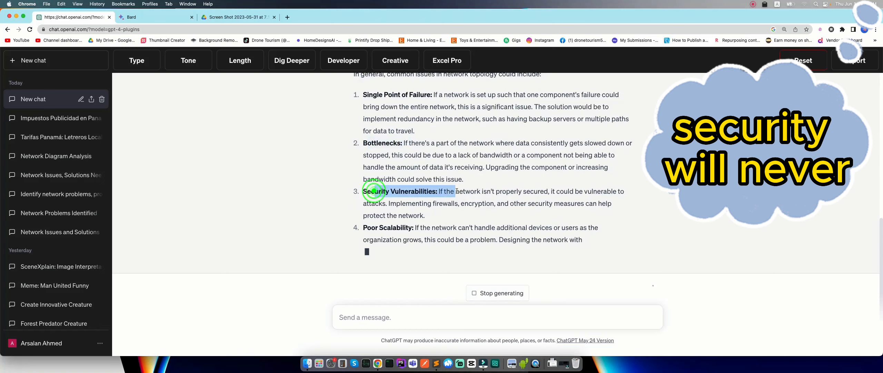
left_click_drag(387, 214, 496, 213)
left_click(387, 227)
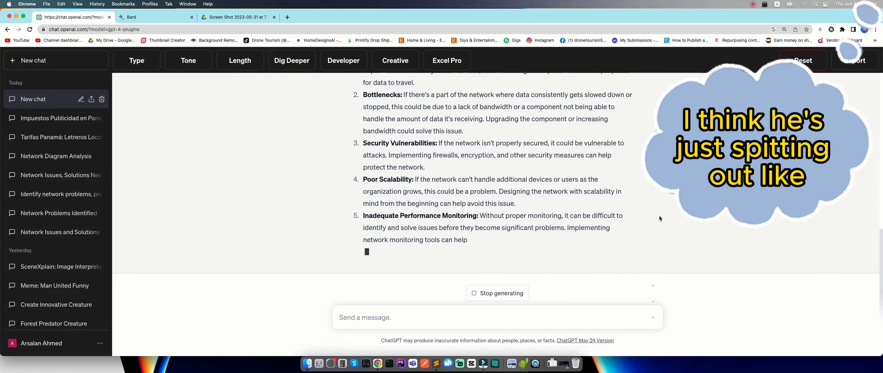
Recheck the full answer for a suggested network improvement, including its closing request about the diagram.
scroll(610, 219, "up", 5)
scroll(600, 219, "down", 2)
scroll(601, 221, "down", 3)
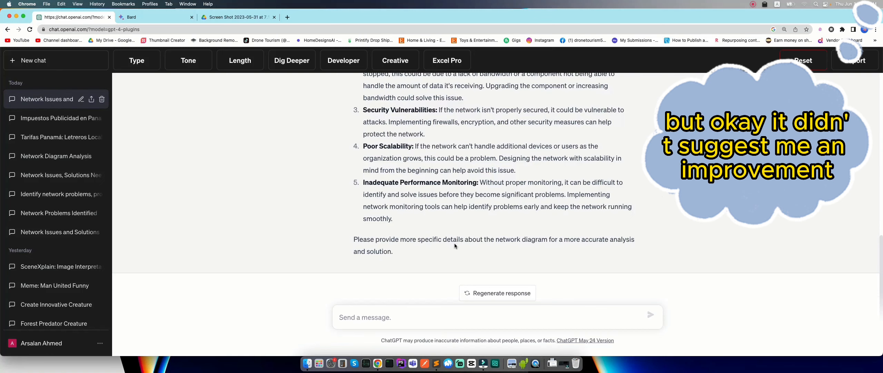
left_click_drag(454, 243, 634, 240)
left_click(634, 239)
scroll(576, 207, "up", 3)
scroll(576, 206, "down", 3)
Send the follow-up prompt "can you suggest a new network topology that would have less issues?".
left_click(525, 316)
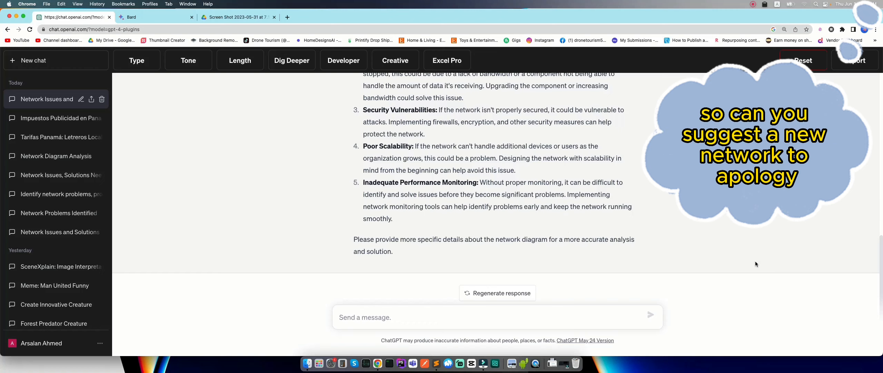
type("can you suggest a new")
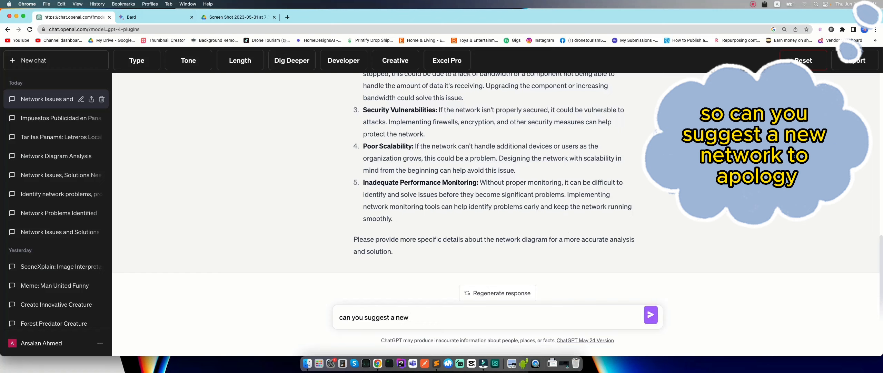
type(" network topology that would have less is")
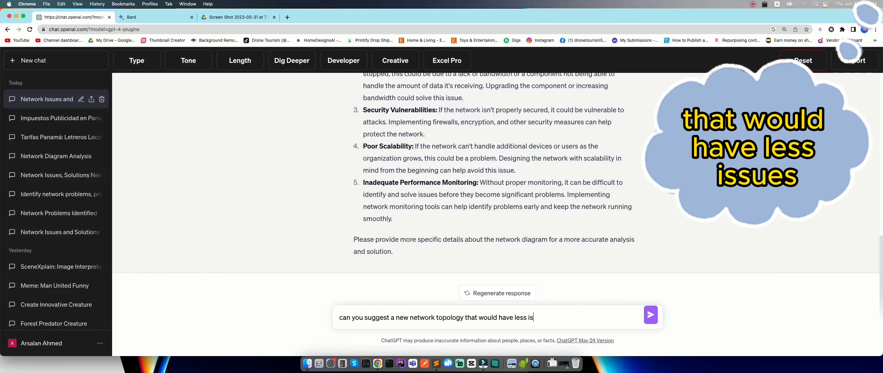
type("sues?")
key("Return")
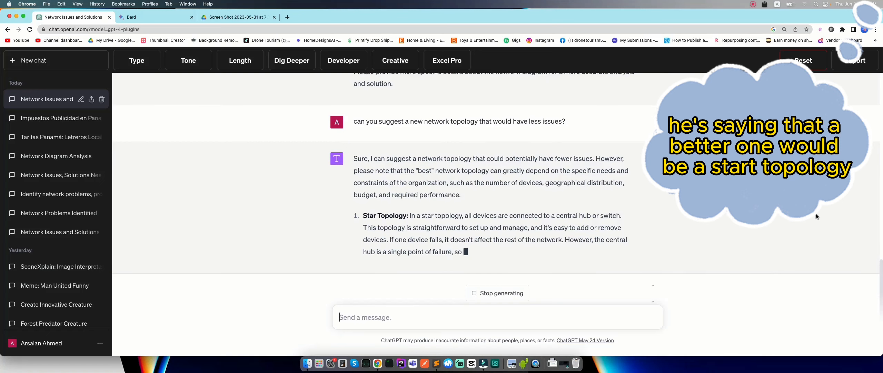
Switch to Bard and send the prompt "can you give me a diagram of a star topology".
left_click(147, 16)
type("can")
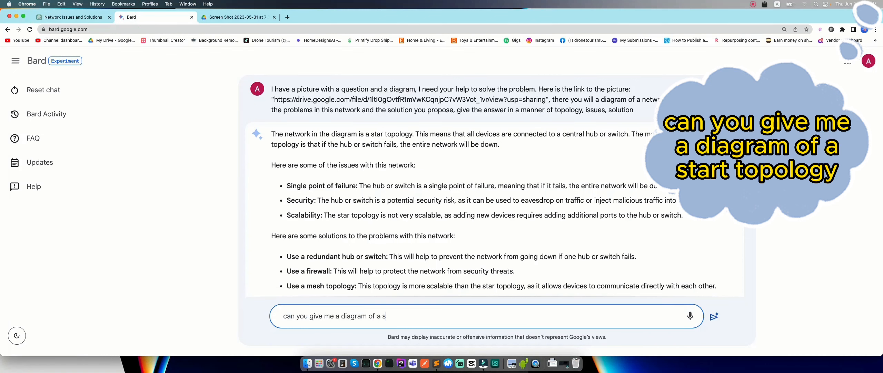
type("you give me a diagram of a star topology")
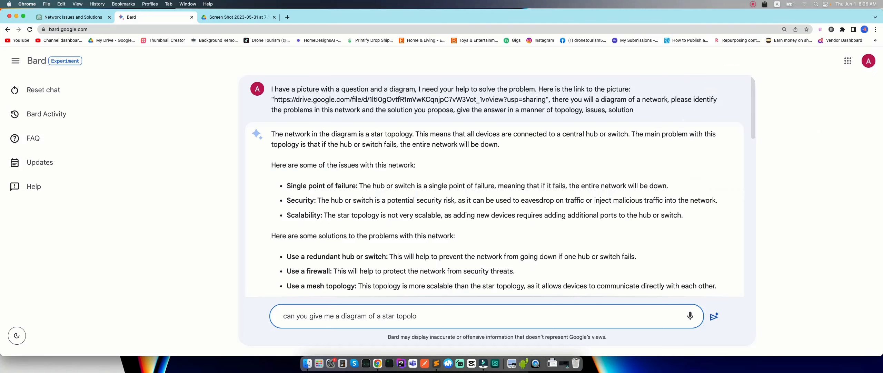
key("Return")
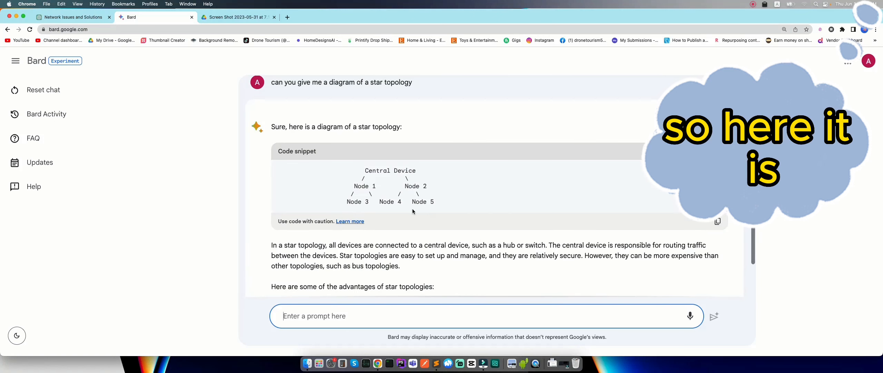
Examine Bard's star topology diagram and first answer, and compare them with the topologies suggested in ChatGPT.
left_click_drag(373, 170, 418, 171)
left_click_drag(350, 189, 438, 204)
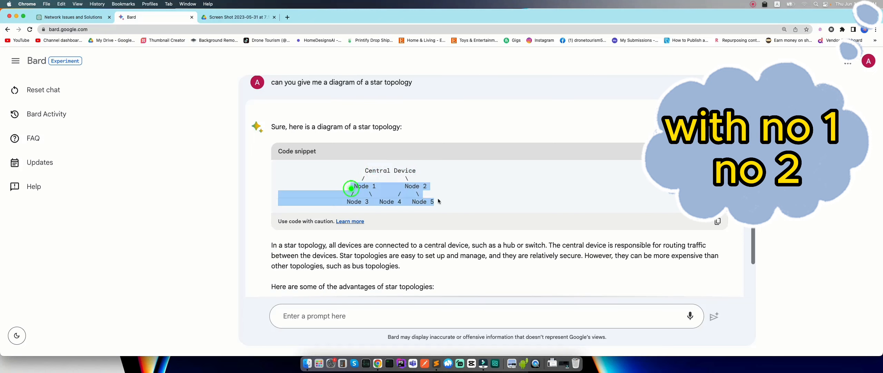
left_click(472, 196)
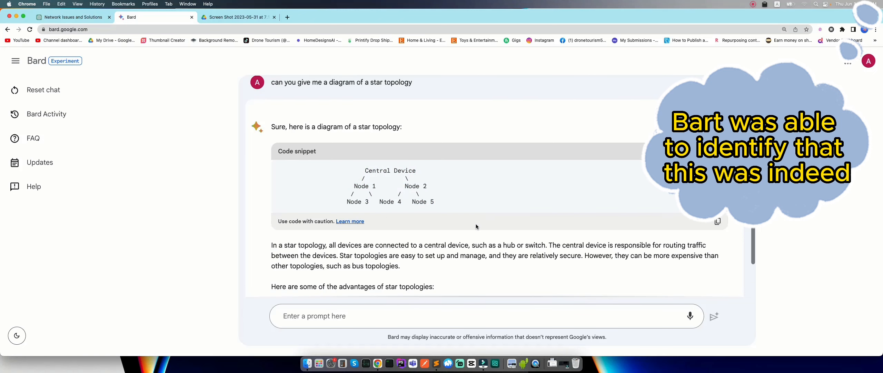
scroll(476, 227, "down", 10)
scroll(476, 228, "up", 4)
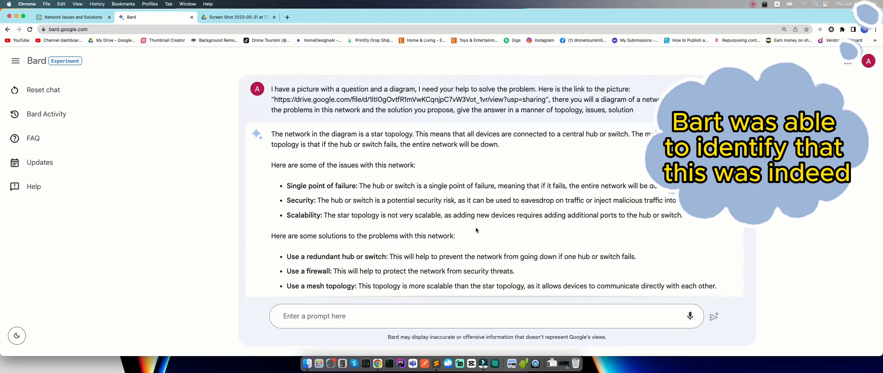
scroll(418, 245, "down", 10)
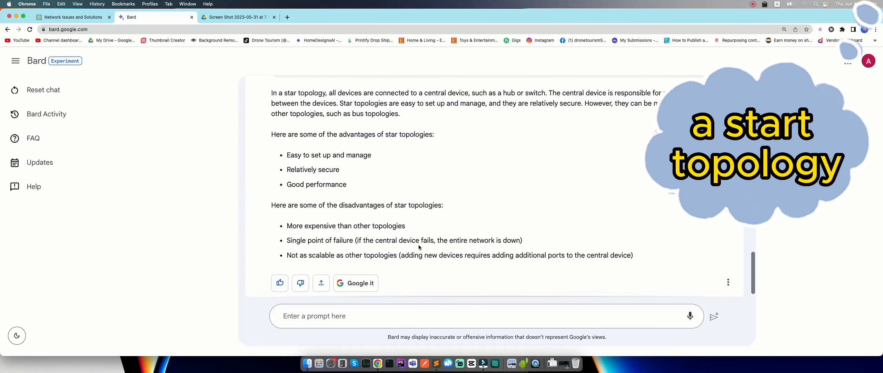
left_click(73, 17)
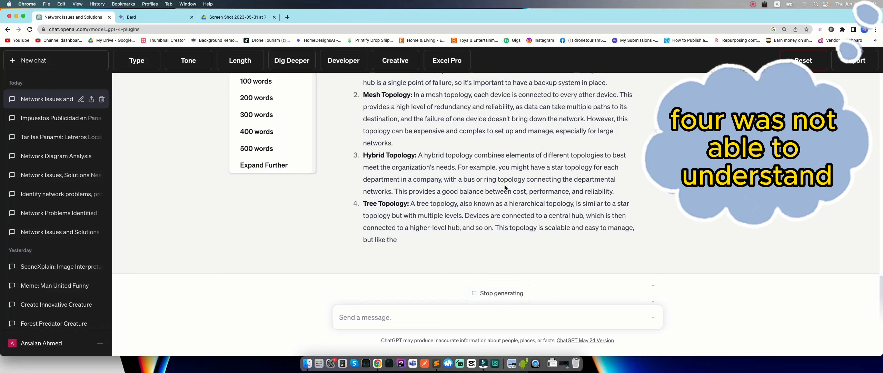
Examine the four topologies suggested in ChatGPT's answer, highlighting the Star, Mesh, Hybrid and Tree Topology headings and returning to Star.
scroll(413, 195, "up", 5)
scroll(413, 195, "down", 4)
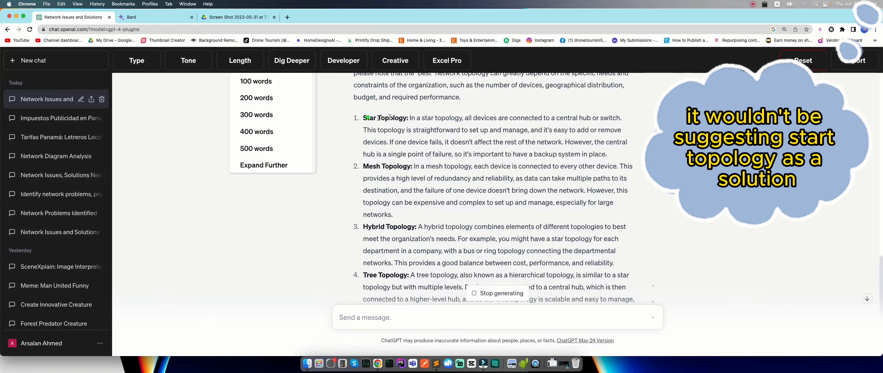
left_click_drag(367, 118, 408, 118)
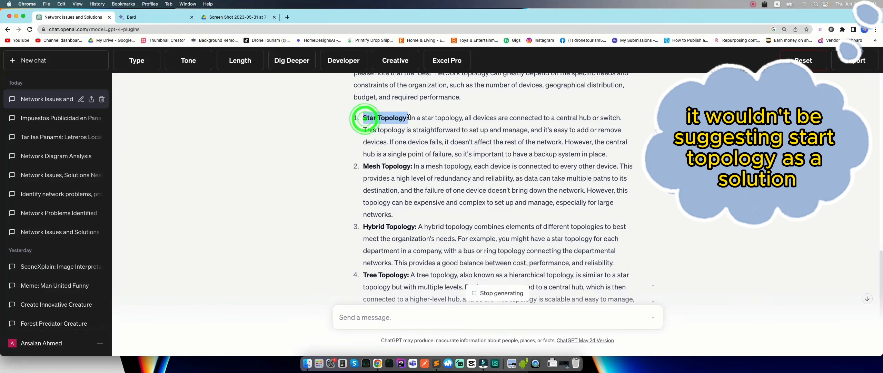
left_click_drag(363, 166, 426, 166)
left_click_drag(367, 225, 404, 226)
left_click_drag(374, 274, 395, 275)
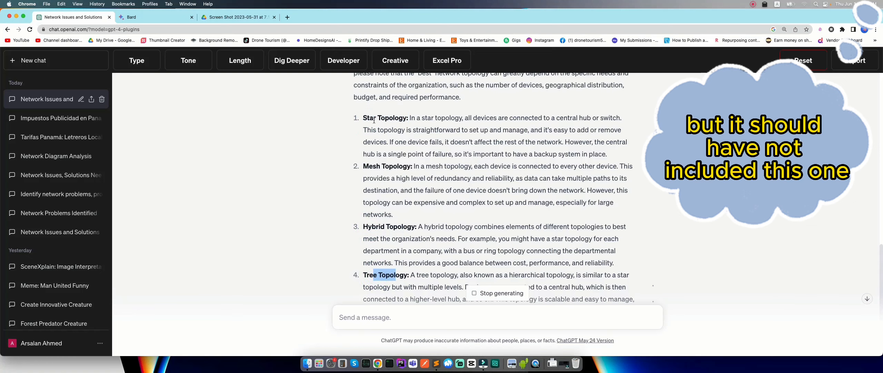
left_click_drag(365, 119, 420, 118)
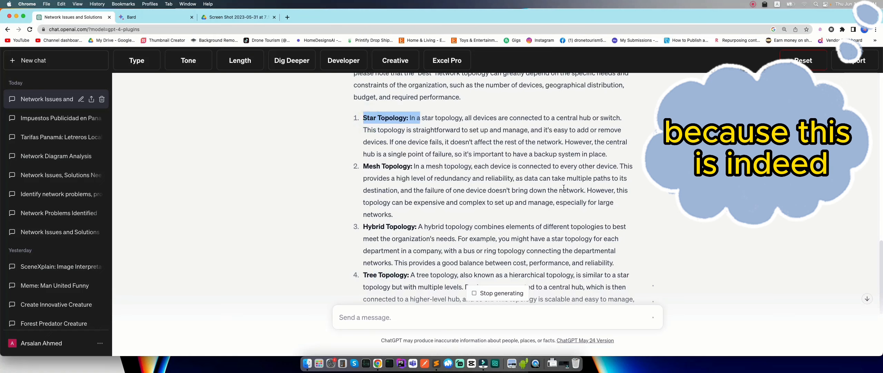
Read the remaining advice on reducing issues and review the ChatGPT conversation back to the original prompt.
scroll(586, 183, "down", 5)
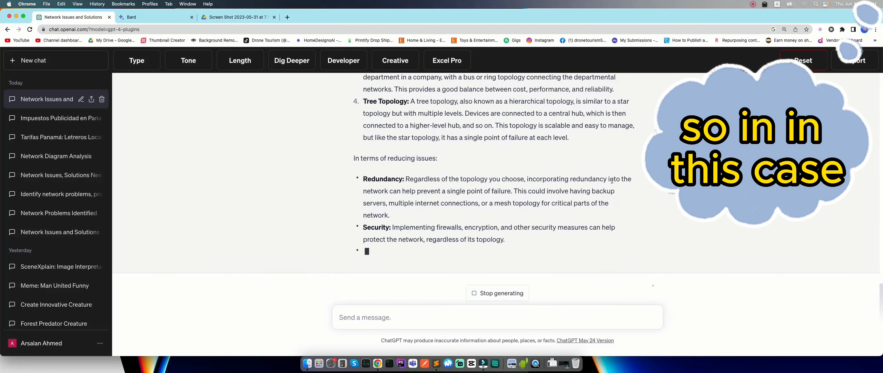
scroll(555, 176, "up", 5)
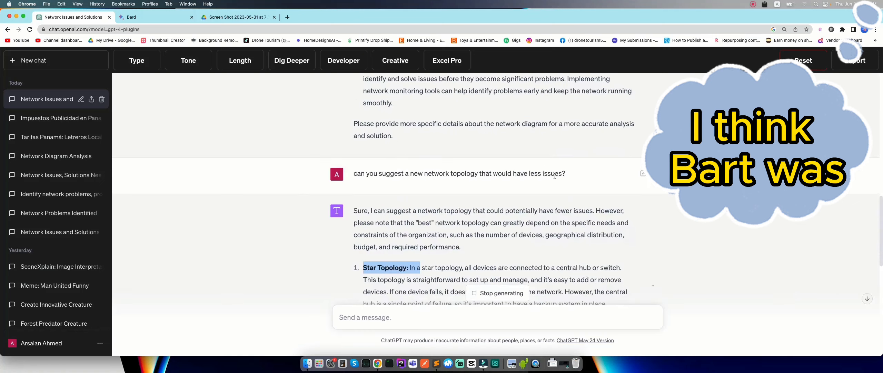
scroll(562, 173, "down", 9)
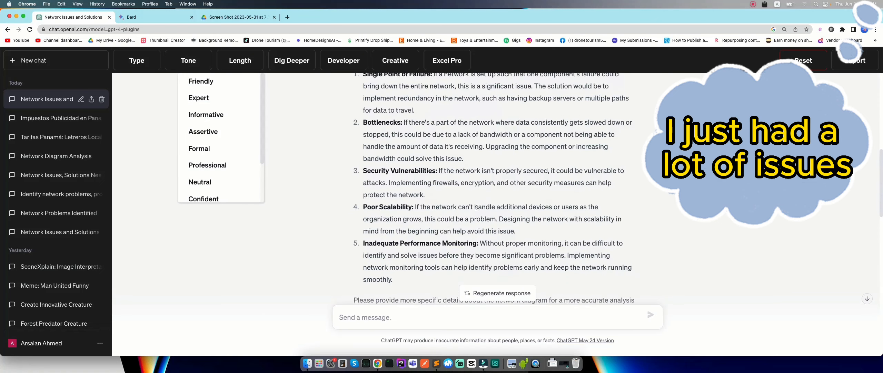
scroll(476, 207, "up", 10)
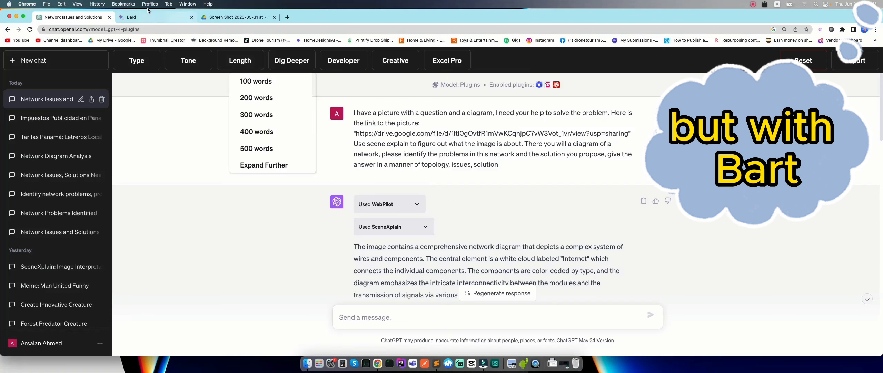
Check Bard's answer briefly and return to ChatGPT to highlight the picture link in the original prompt.
left_click(146, 18)
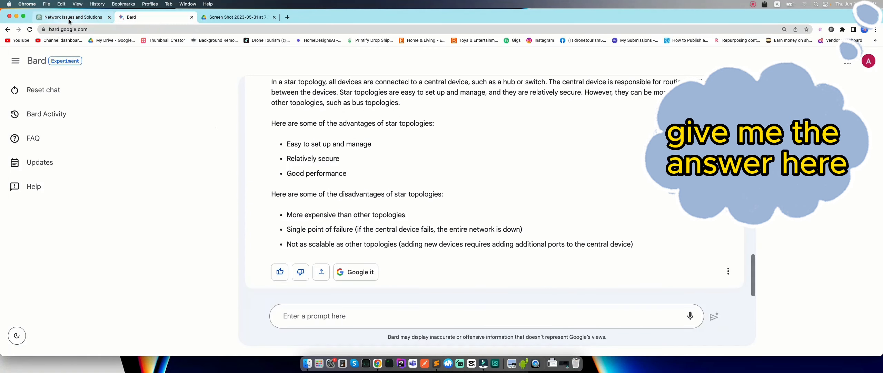
left_click(88, 16)
left_click(485, 183)
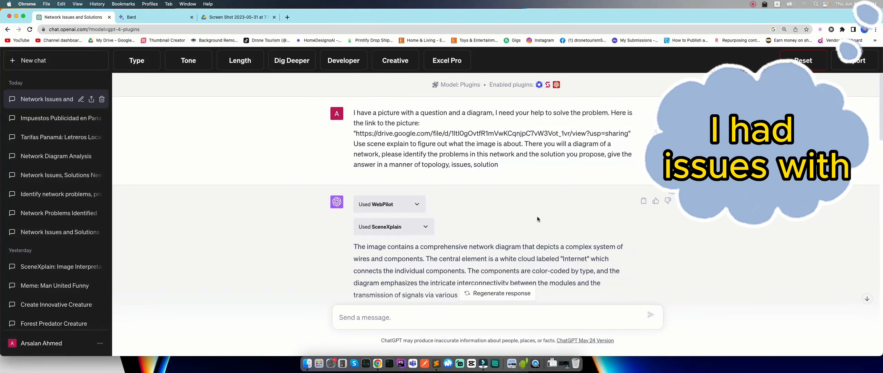
left_click_drag(355, 133, 628, 134)
scroll(517, 203, "down", 20)
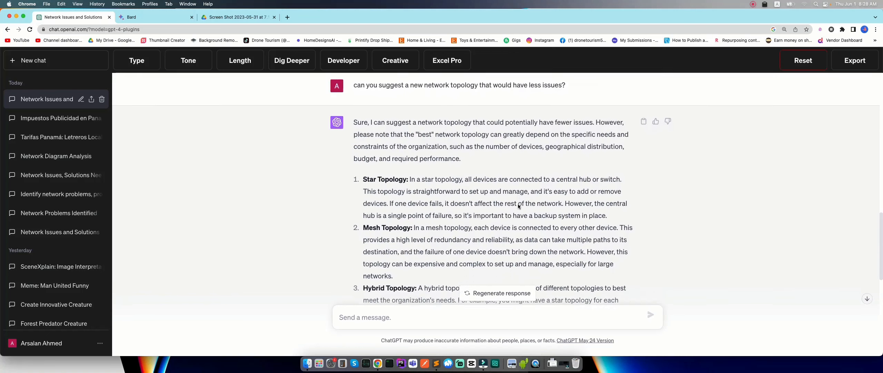
Compare ChatGPT's numbered list of network issues with its reply to the follow-up question about a new topology.
scroll(518, 203, "up", 10)
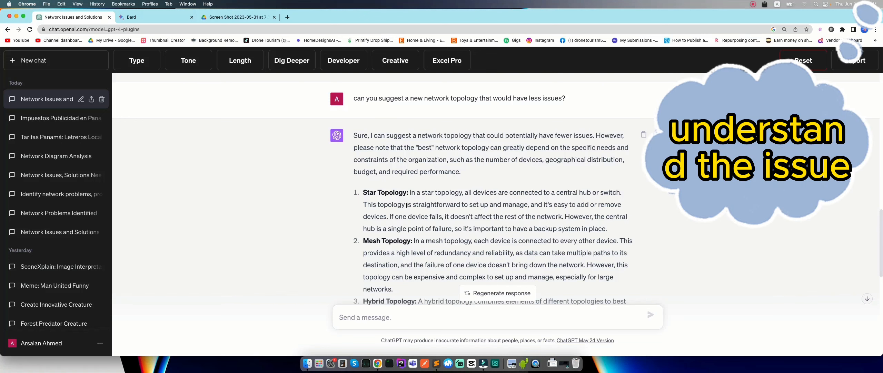
scroll(406, 204, "down", 3)
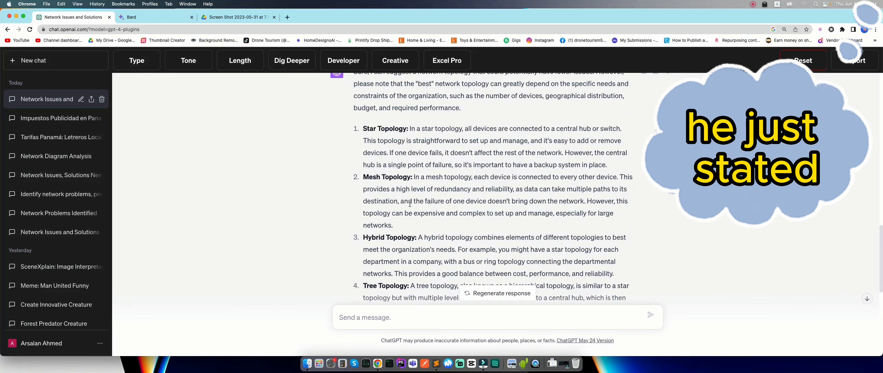
scroll(406, 205, "up", 15)
scroll(448, 189, "down", 6)
scroll(450, 189, "down", 3)
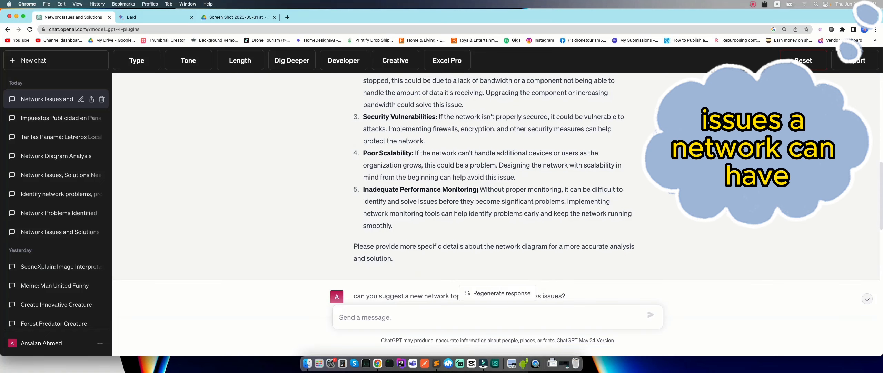
scroll(478, 185, "down", 4)
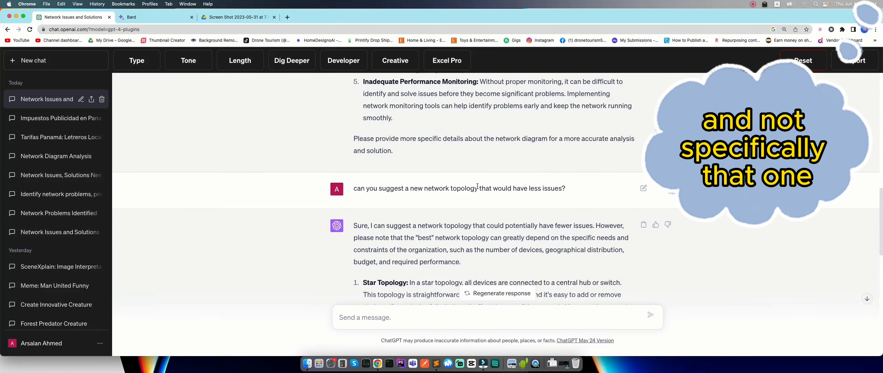
scroll(478, 187, "down", 5)
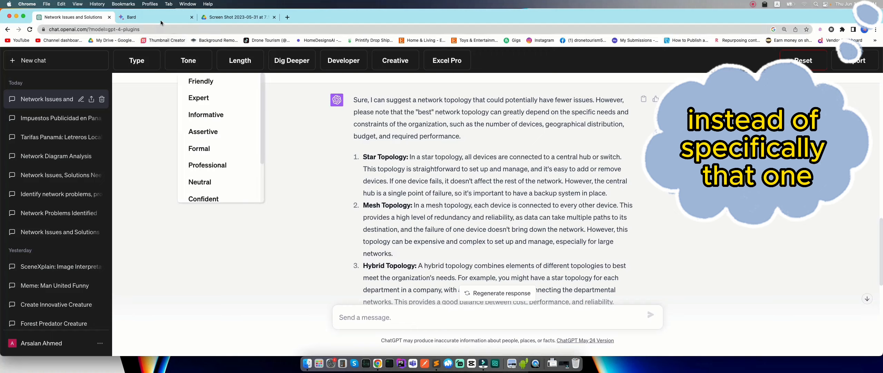
Recheck Bard's list of star topology advantages and disadvantages, and switch back to the ChatGPT conversation.
left_click(160, 18)
scroll(474, 207, "up", 2)
scroll(473, 207, "down", 2)
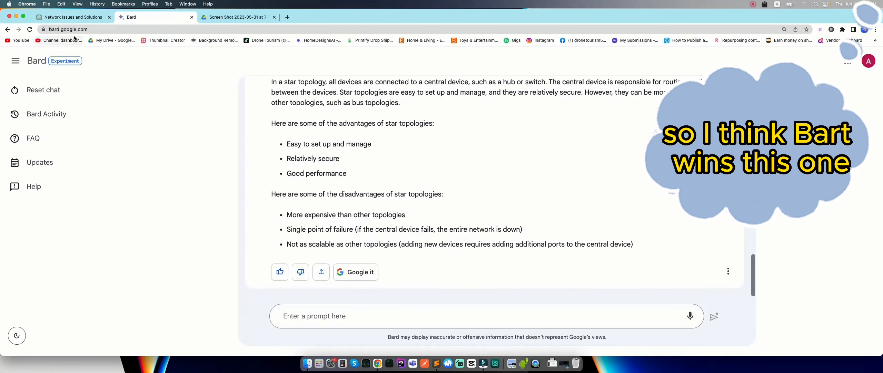
left_click(72, 17)
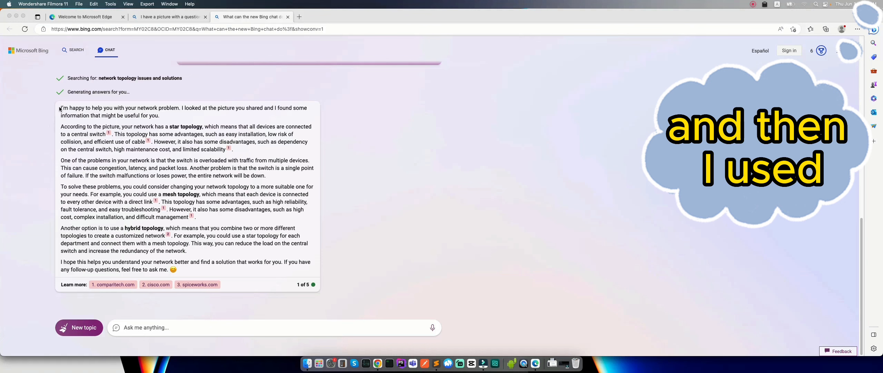
In Bing Chat in Microsoft Edge, review the full answer and highlight the homework prompt containing the picture link.
mouse_move(61, 107)
left_mouse_down()
mouse_move(228, 229)
mouse_move(324, 268)
left_mouse_up()
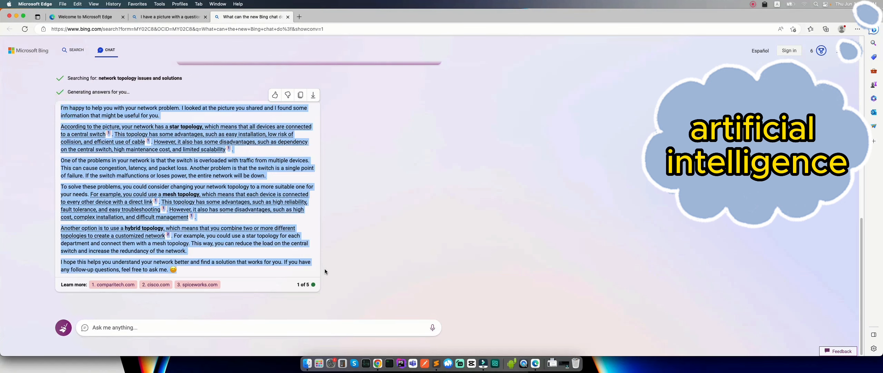
left_click(327, 149)
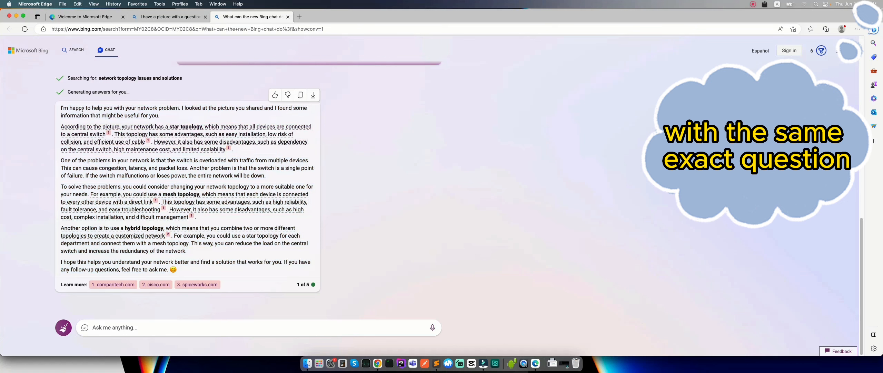
scroll(189, 184, "up", 3)
scroll(189, 184, "up", 5)
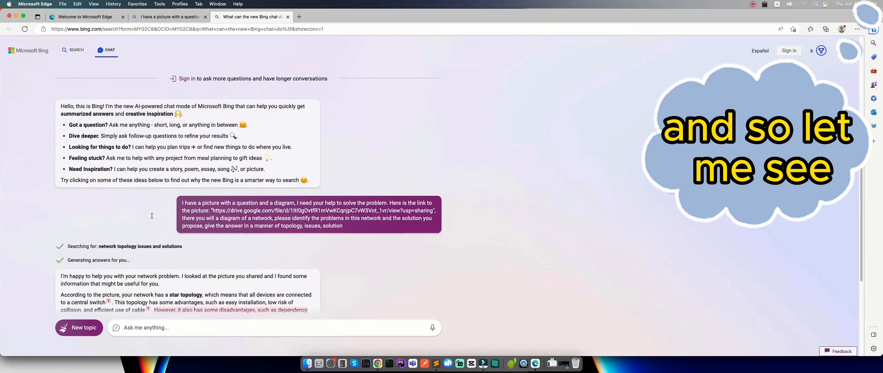
scroll(191, 113, "down", 5)
left_click_drag(182, 108, 357, 135)
Examine which topology Bing Chat identifies in the picture and the mesh topology solution it proposes.
scroll(360, 168, "down", 3)
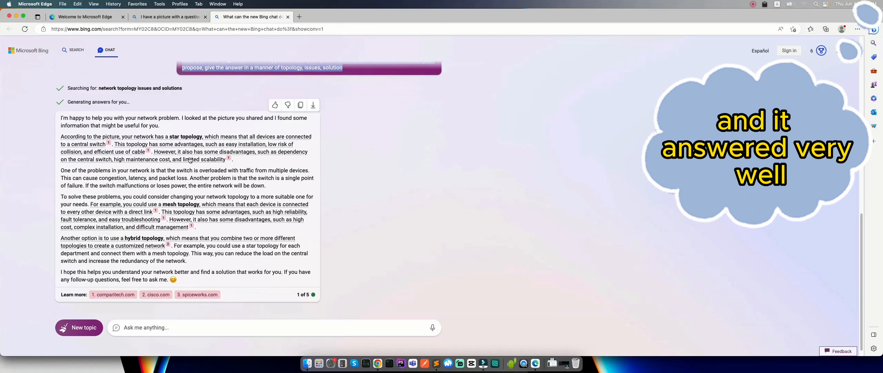
left_click(396, 201)
scroll(369, 204, "down", 1)
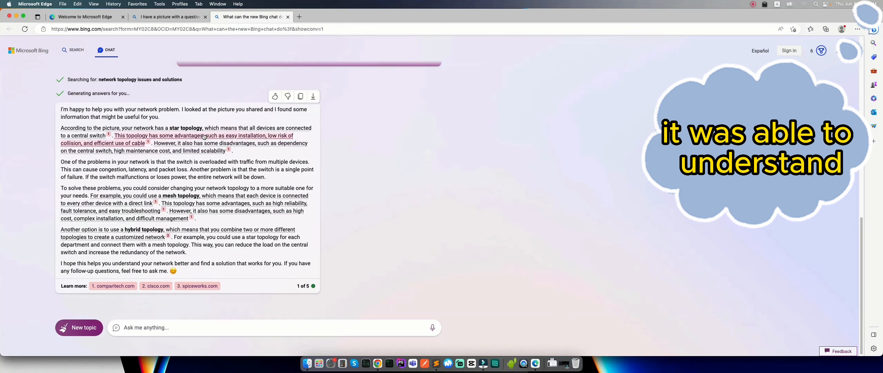
mouse_move(181, 129)
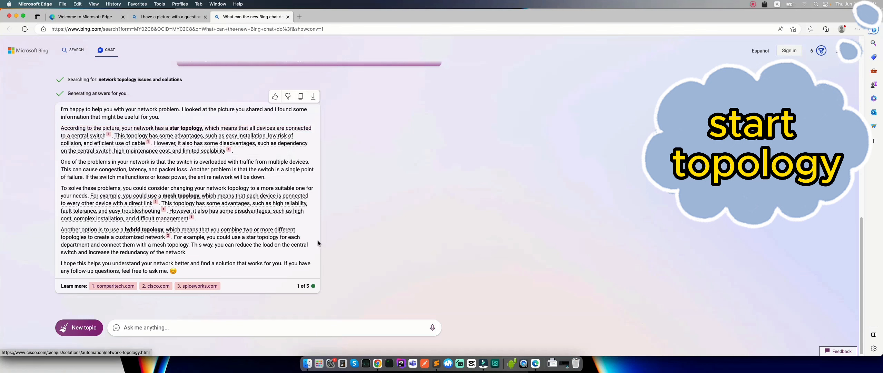
mouse_move(175, 196)
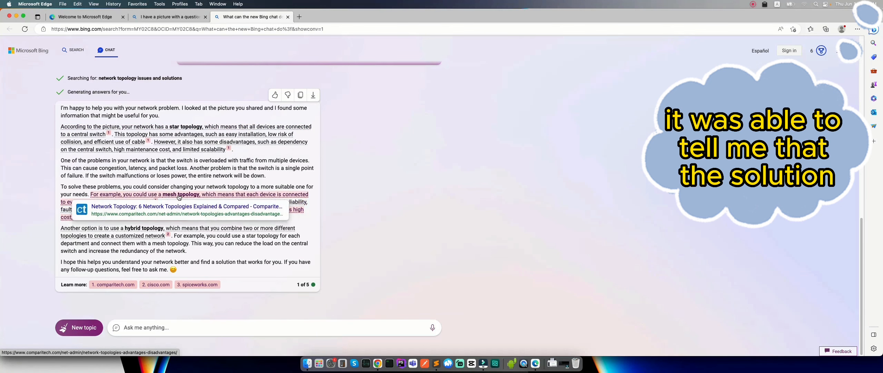